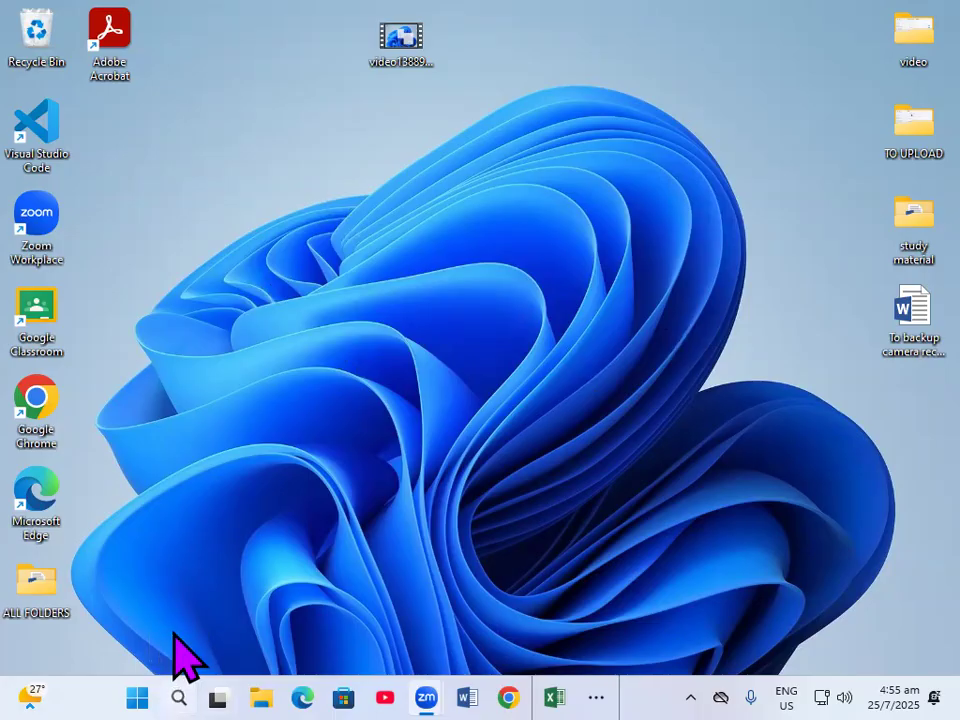
# - Search Windows for "wor" and open WordPad from the app results
pyautogui.click(179, 697)
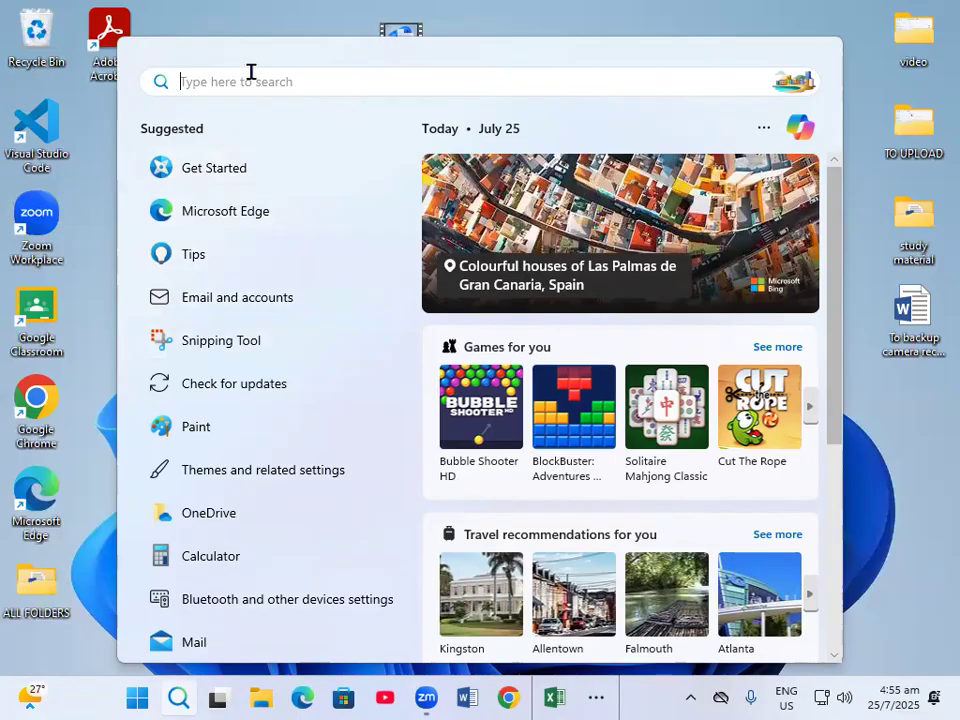
pyautogui.write('wo')
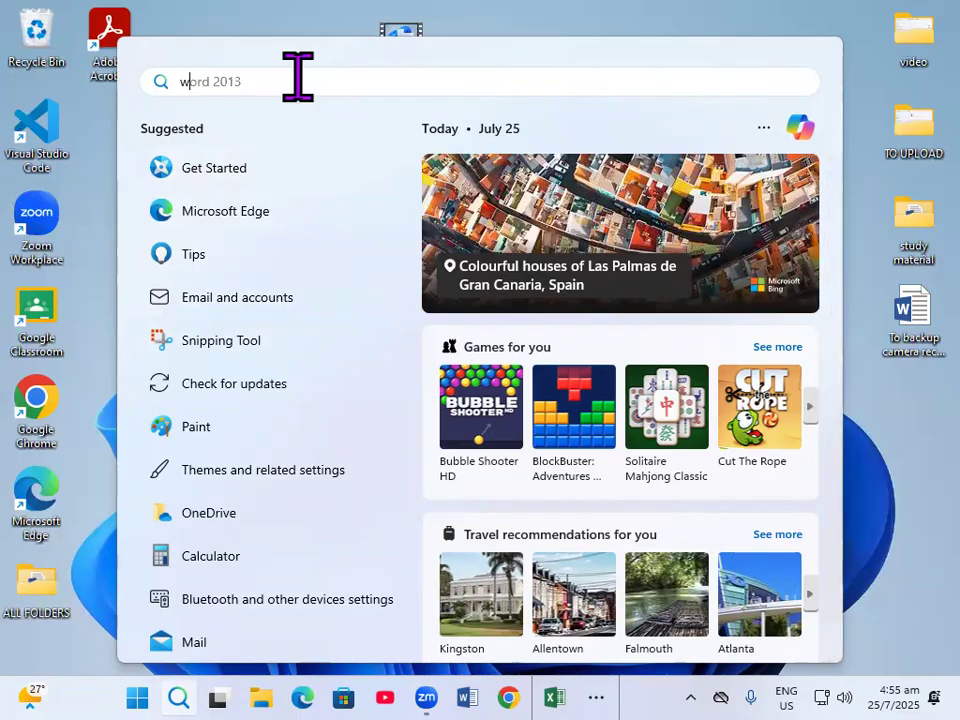
pyautogui.write('rd 2013')
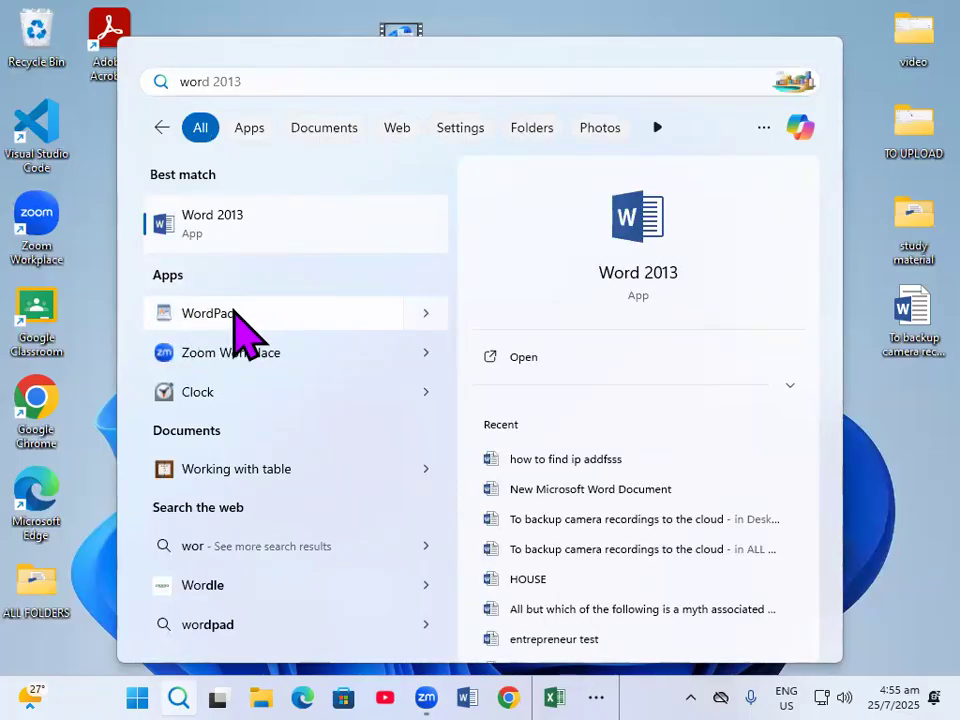
pyautogui.click(232, 314)
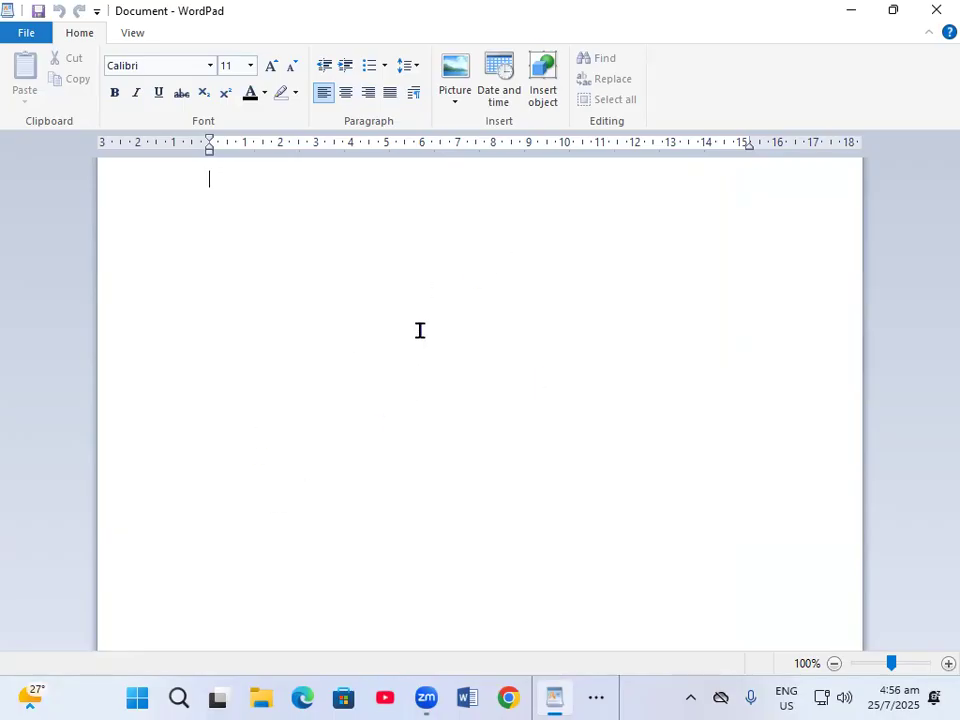
# - Enter "welcome" in the blank document and insert two empty lines above it
pyautogui.write('welcome')
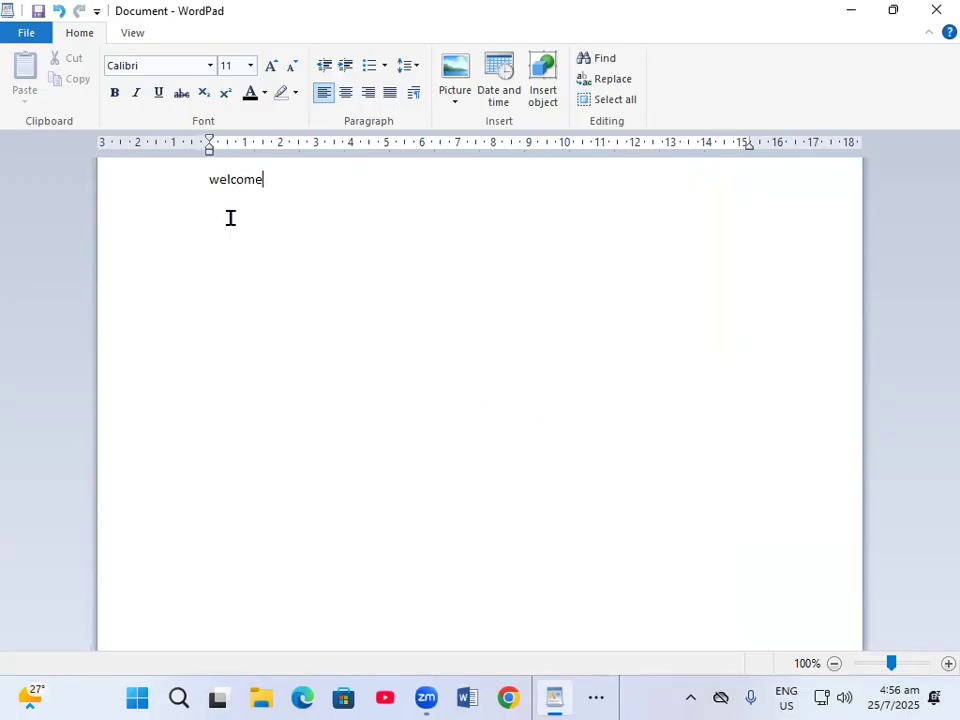
pyautogui.click(202, 190)
pyautogui.press('BackSpace')
pyautogui.write('w')
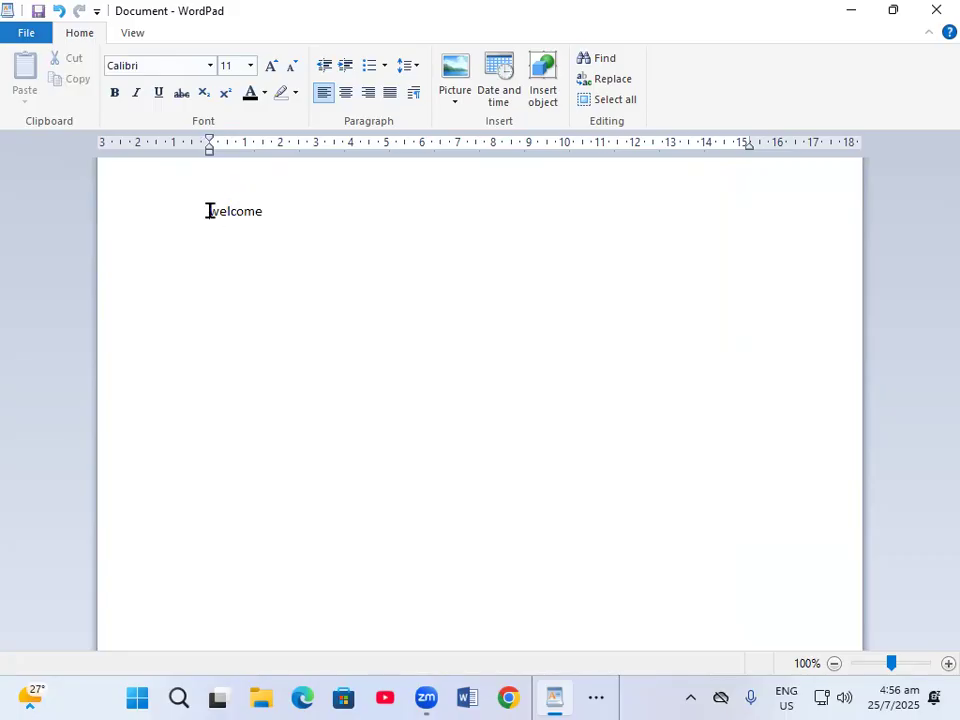
pyautogui.press('Return')
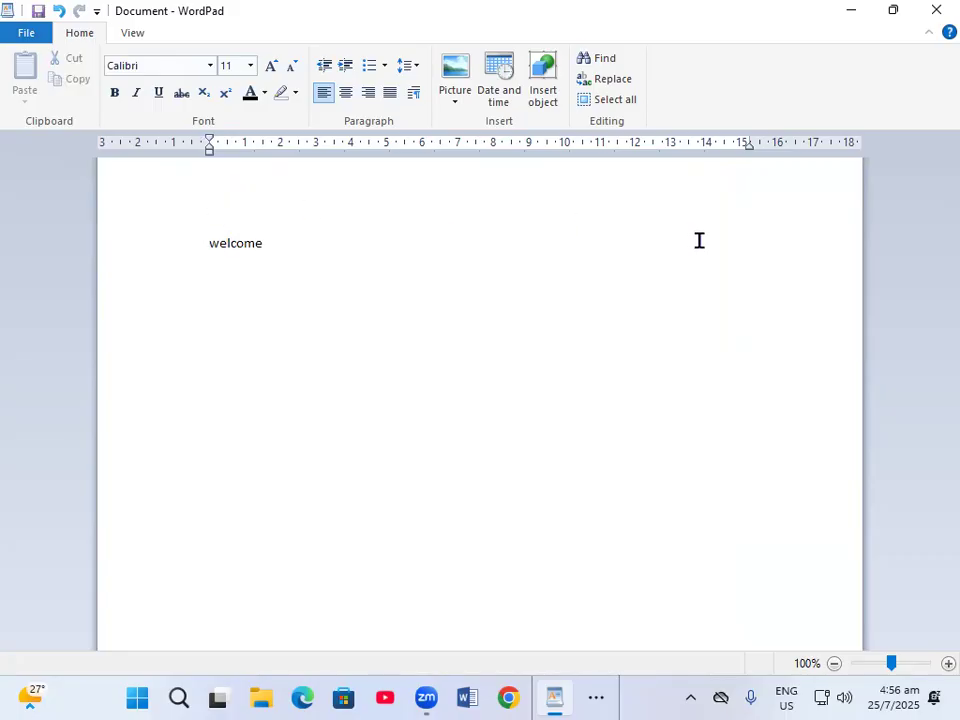
# - Set the font of the word "welcome" to Bernard MT Condensed
pyautogui.click(277, 241)
pyautogui.moveTo(277, 241); pyautogui.dragTo(210, 242)
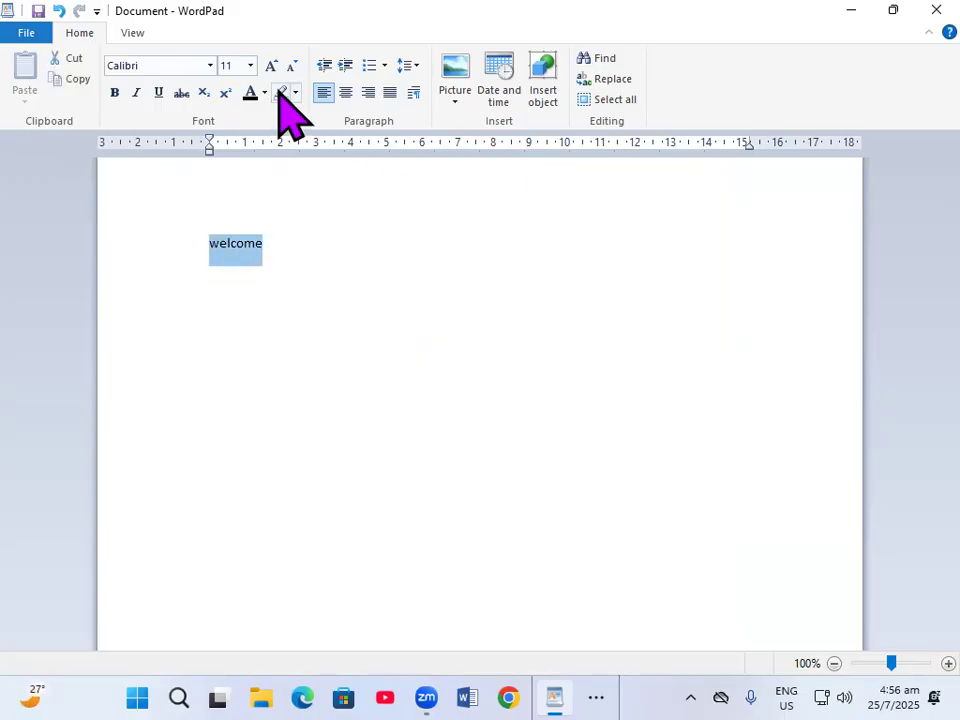
pyautogui.click(211, 66)
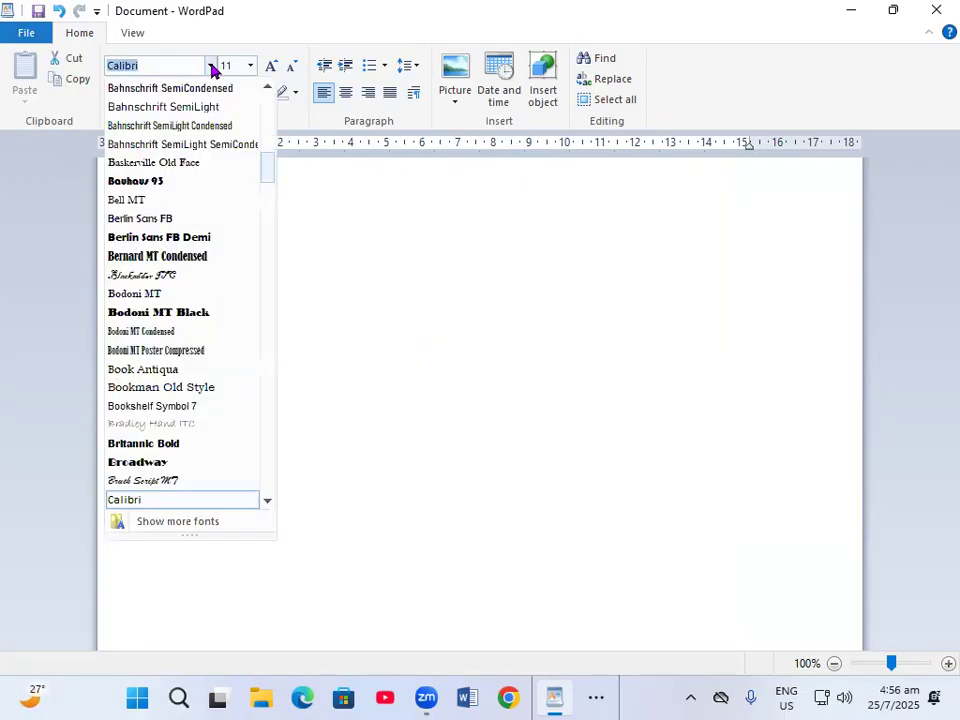
pyautogui.click(165, 256)
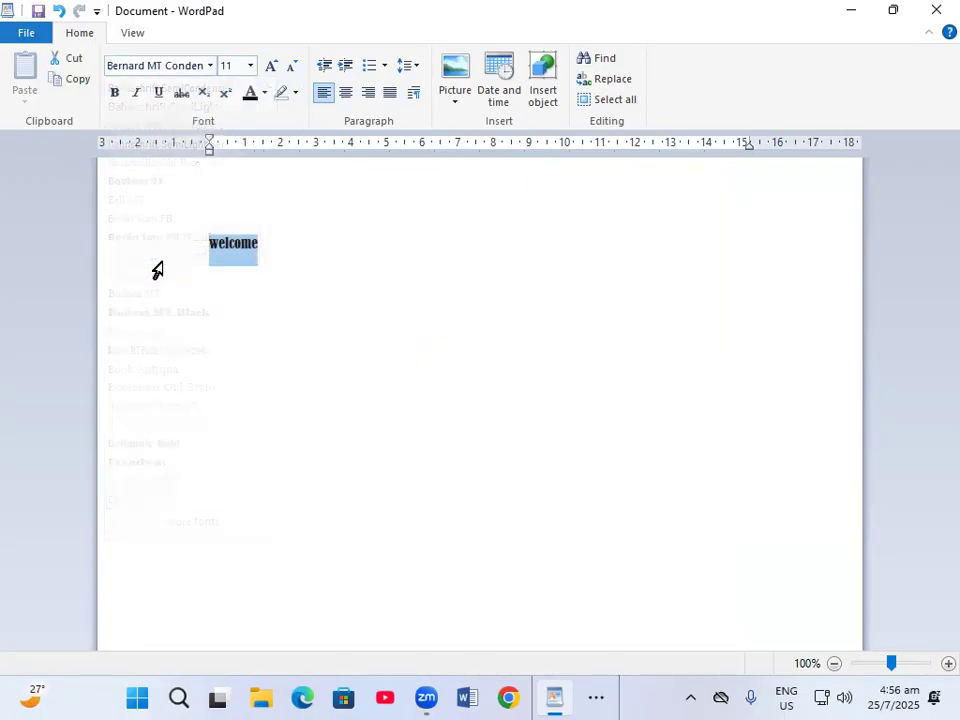
# - Set the word "welcome" to size 20, grow it one step to 22, and make it bold
pyautogui.click(250, 66)
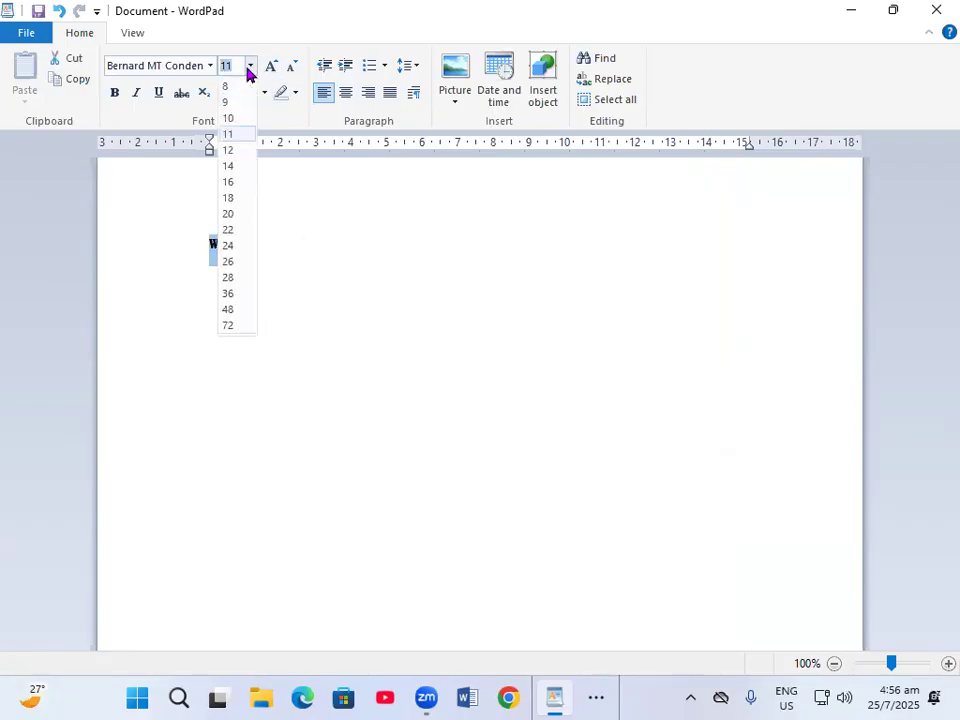
pyautogui.click(228, 215)
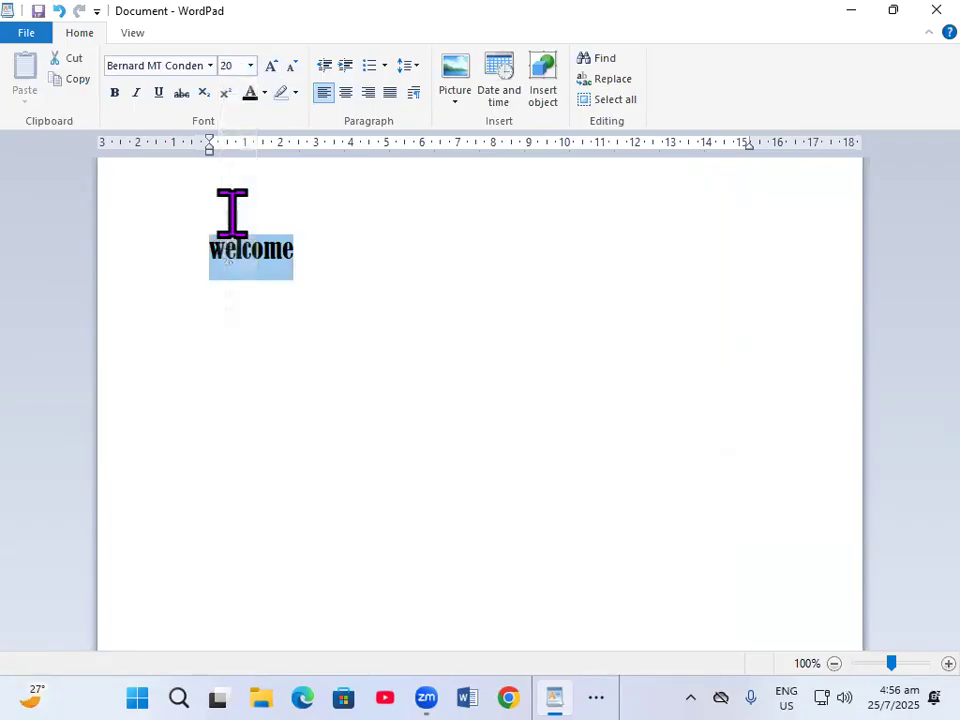
pyautogui.click(272, 67)
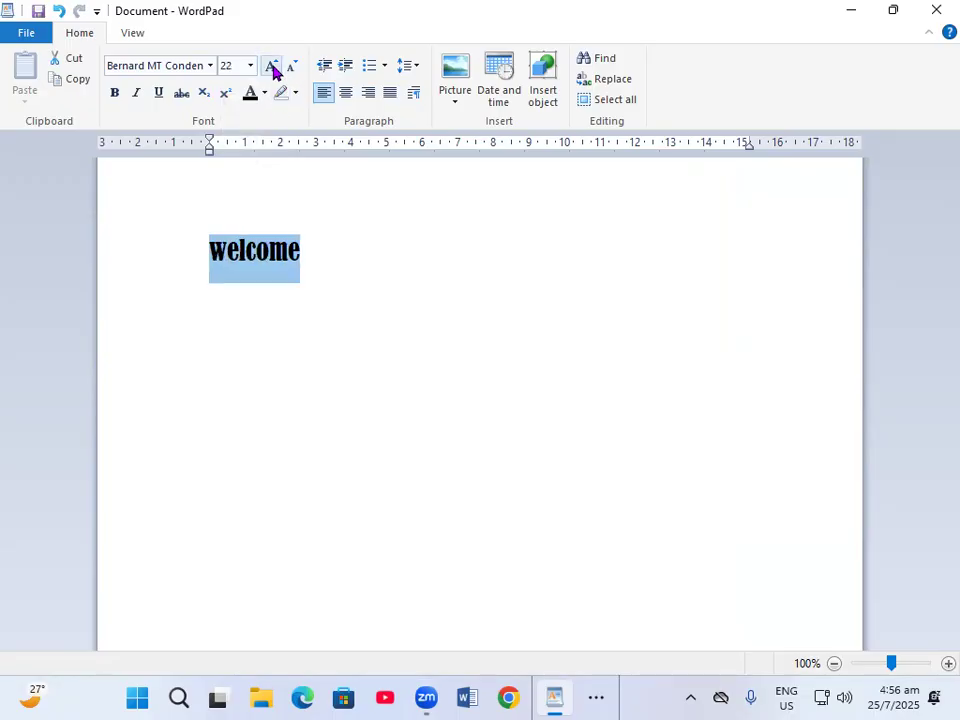
pyautogui.click(117, 94)
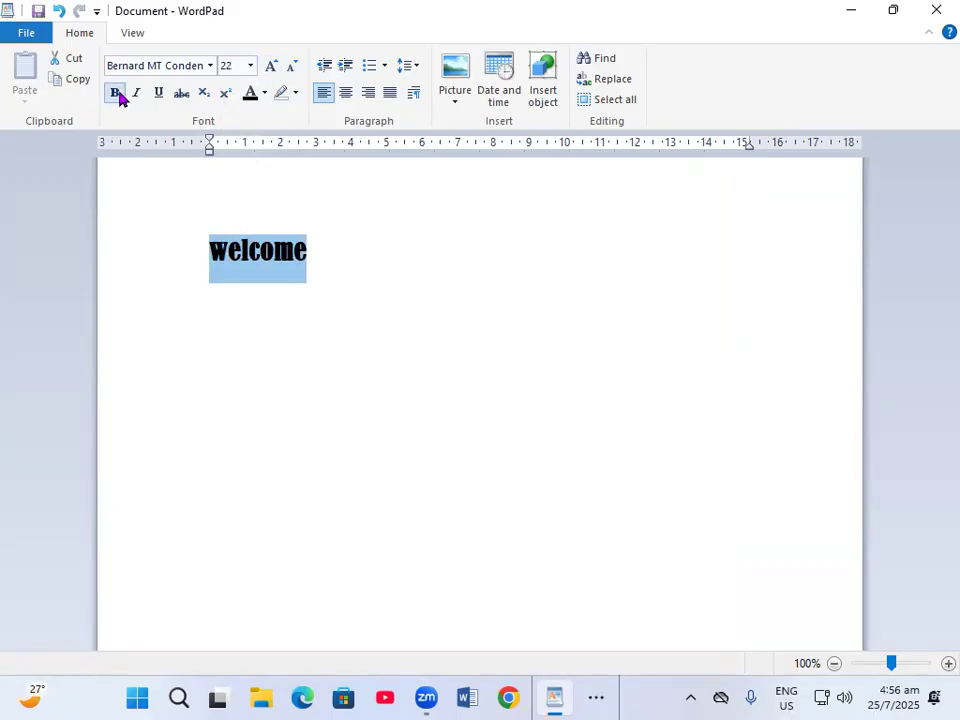
pyautogui.click(264, 93)
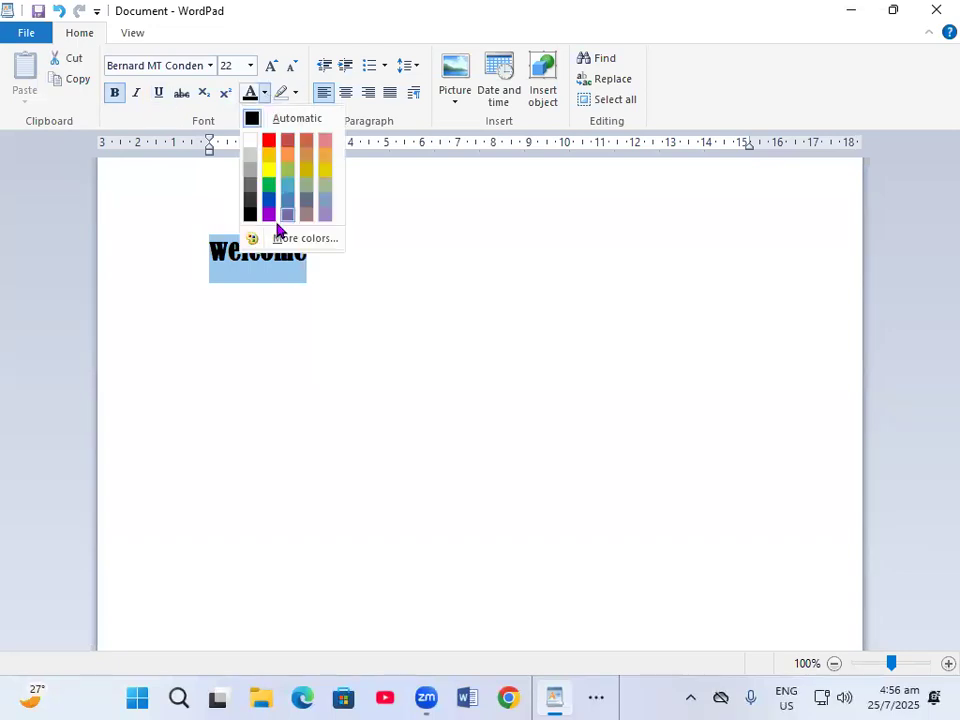
pyautogui.click(381, 256)
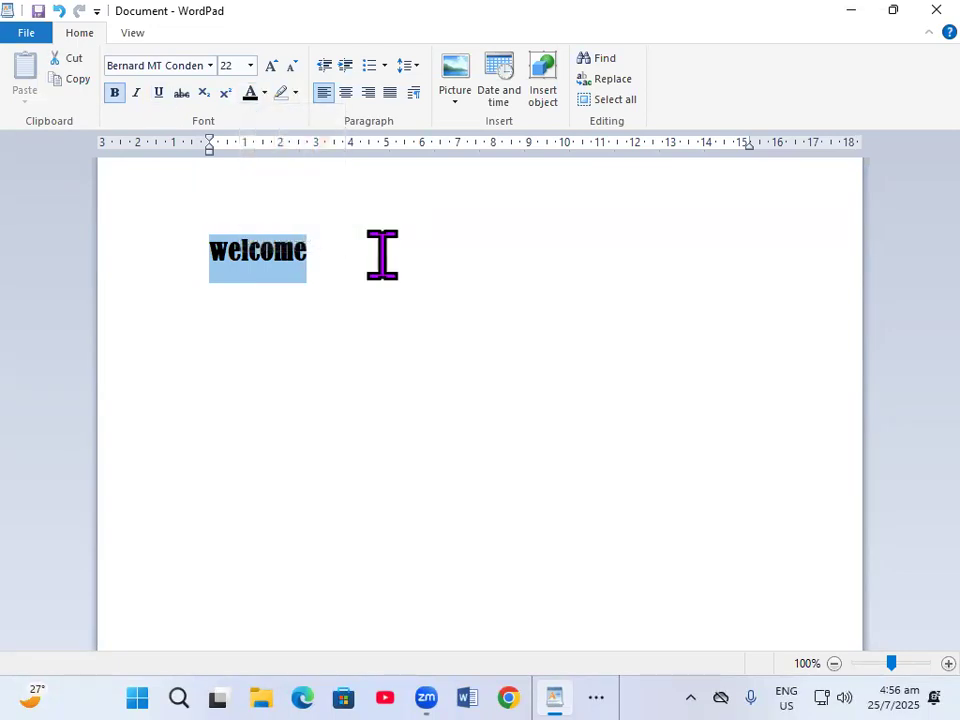
# - Try centre and right alignment on the word "welcome" and finish with it justified and deselected
pyautogui.click(347, 93)
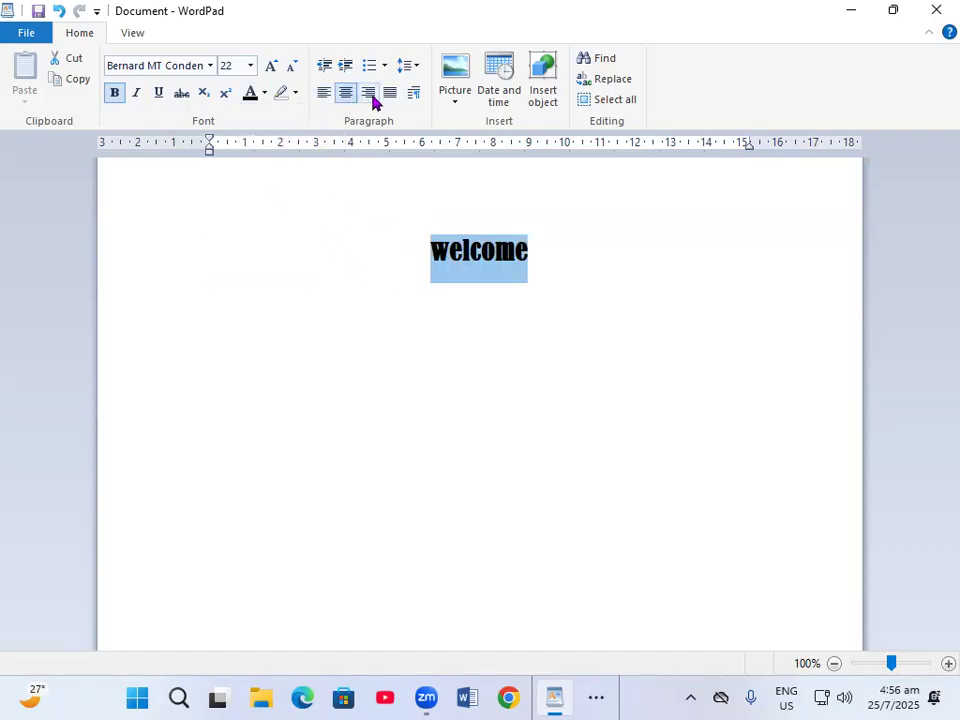
pyautogui.click(371, 97)
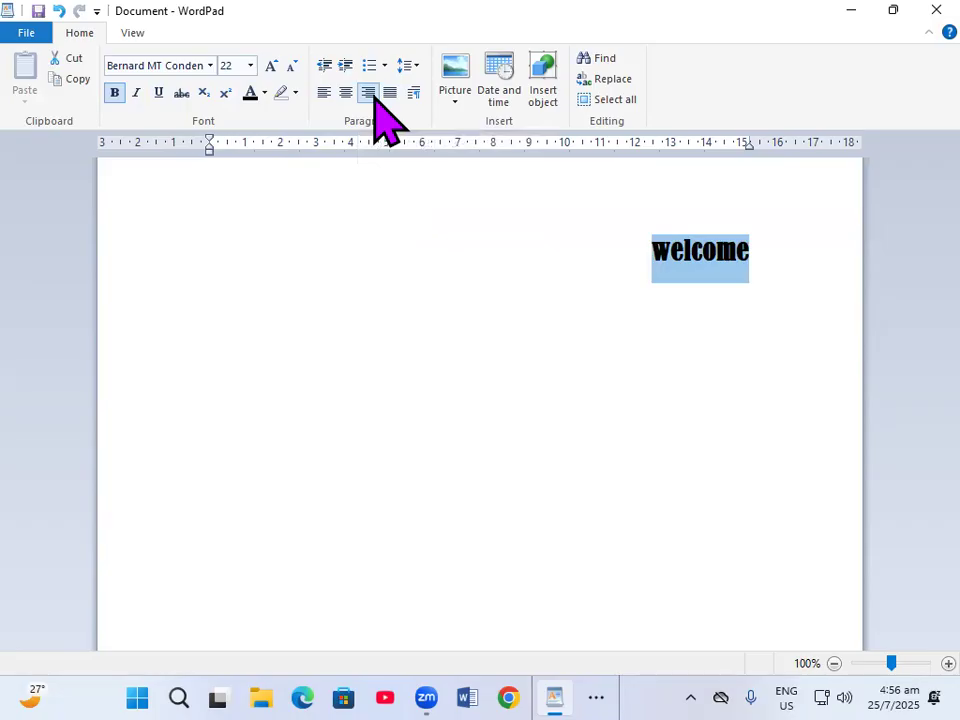
pyautogui.click(389, 93)
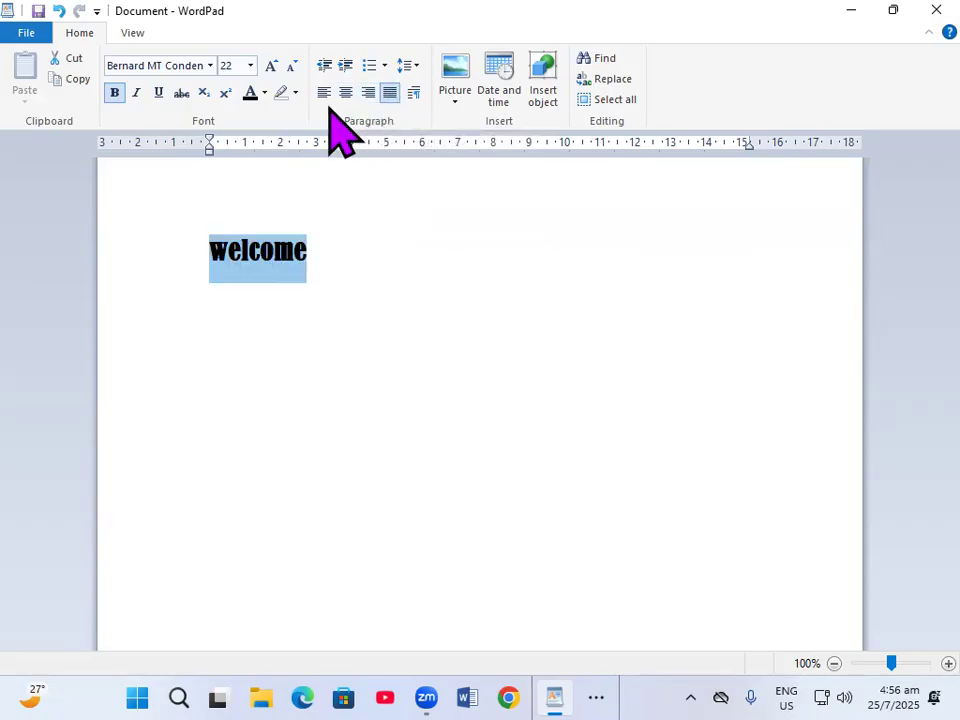
pyautogui.click(351, 257)
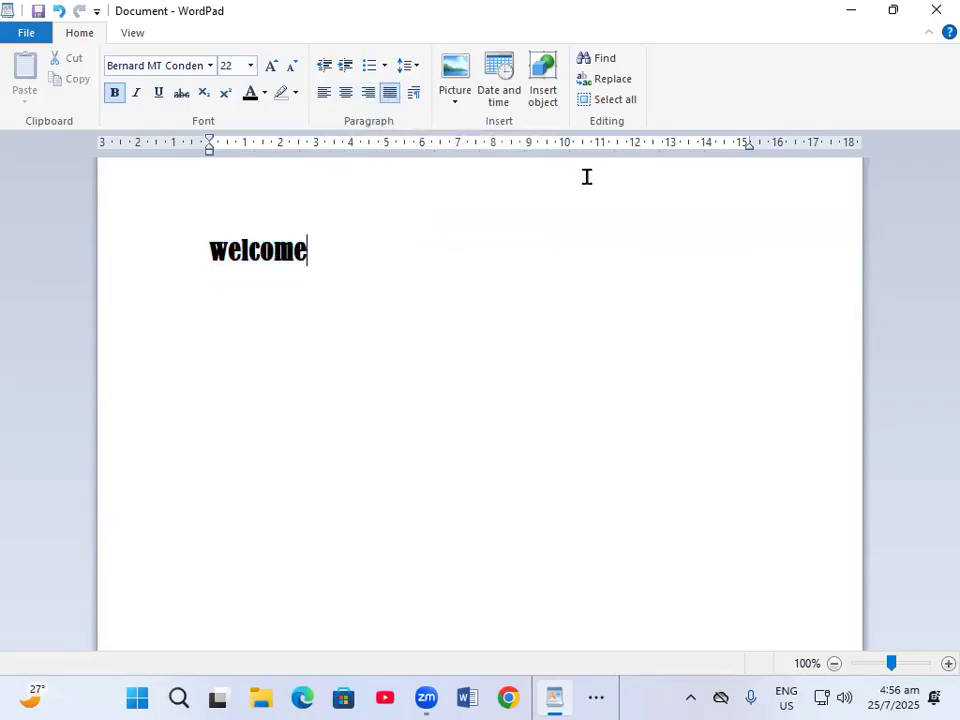
pyautogui.click(612, 100)
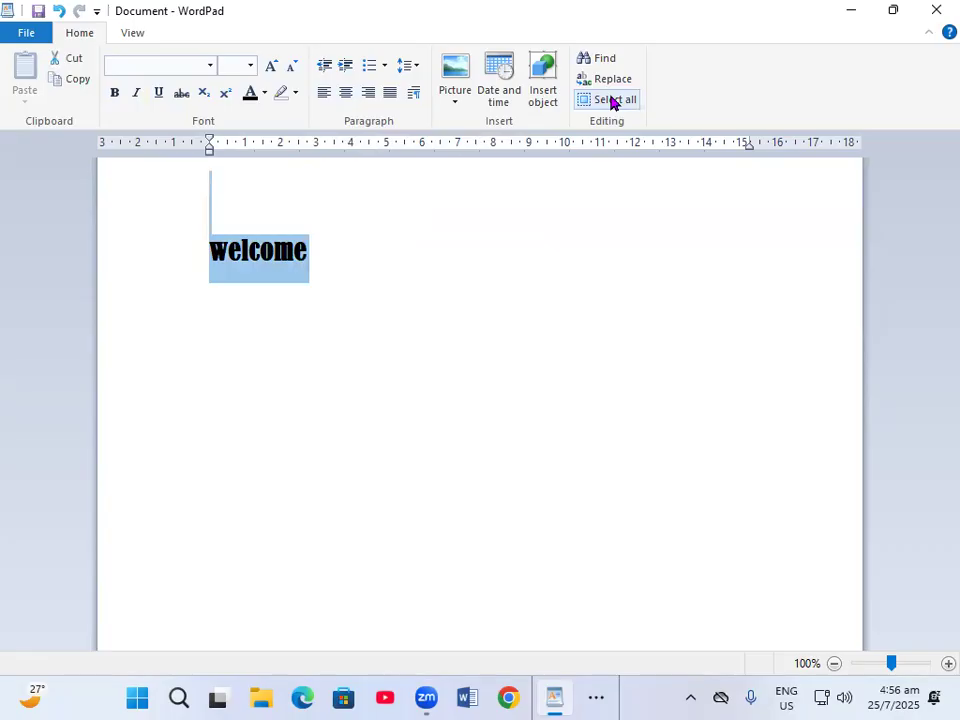
pyautogui.click(318, 330)
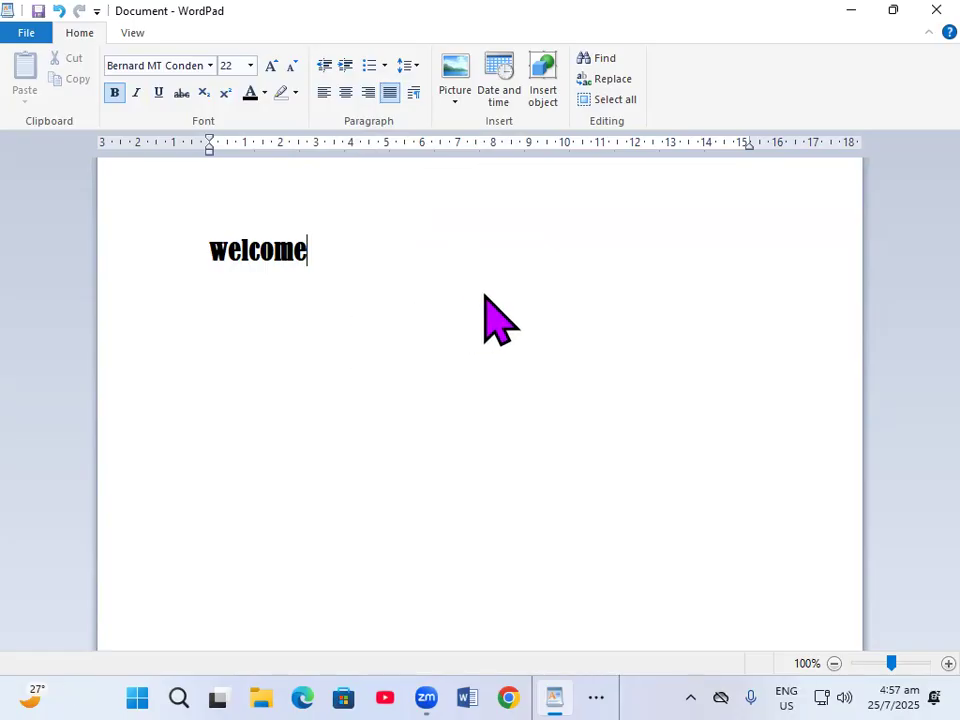
# - Annotate the screen with a freehand squiggle beside the word "welcome" and a text note reading "save" beneath it
pyautogui.moveTo(565, 258)
pyautogui.mouseDown()
pyautogui.moveTo(584, 341)
pyautogui.moveTo(609, 325)
pyautogui.moveTo(579, 388)
pyautogui.moveTo(596, 437)
pyautogui.mouseUp()
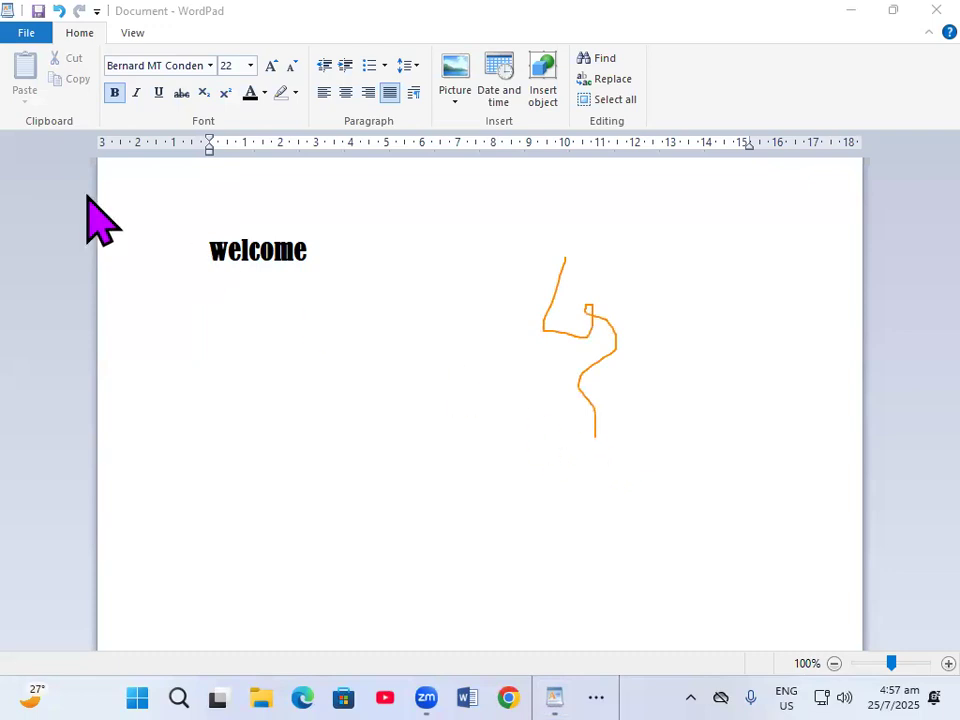
pyautogui.click(525, 469)
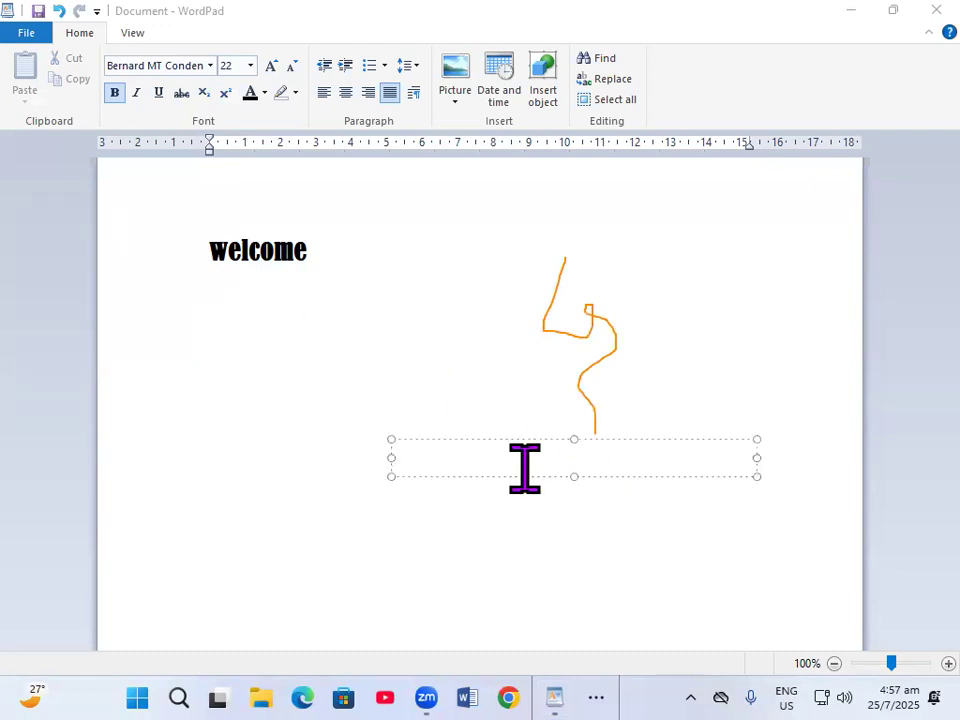
pyautogui.write('save')
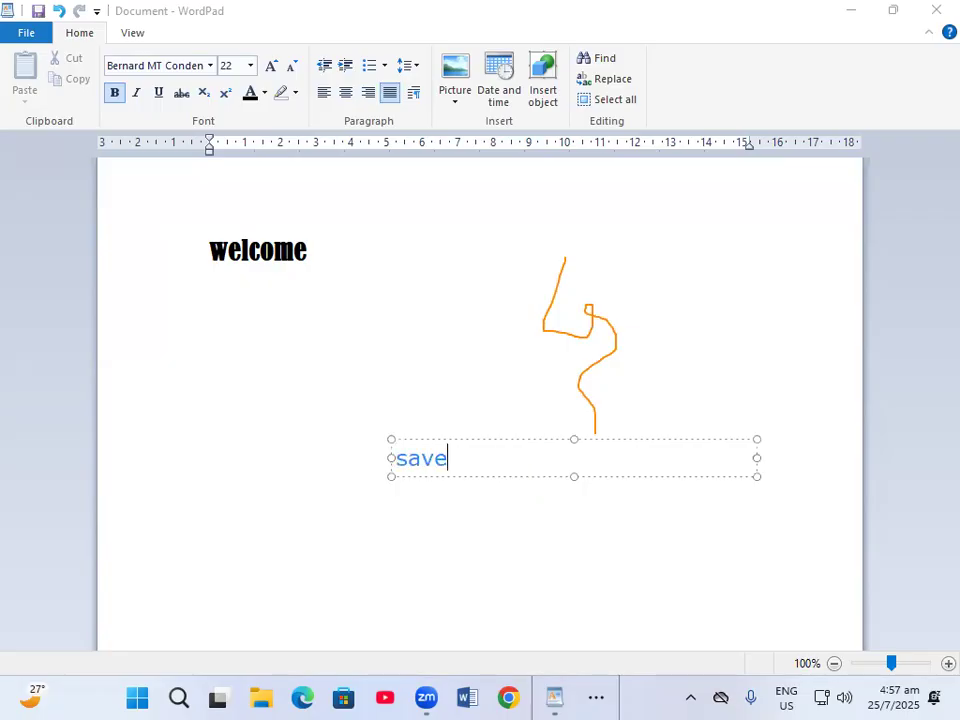
pyautogui.click(513, 578)
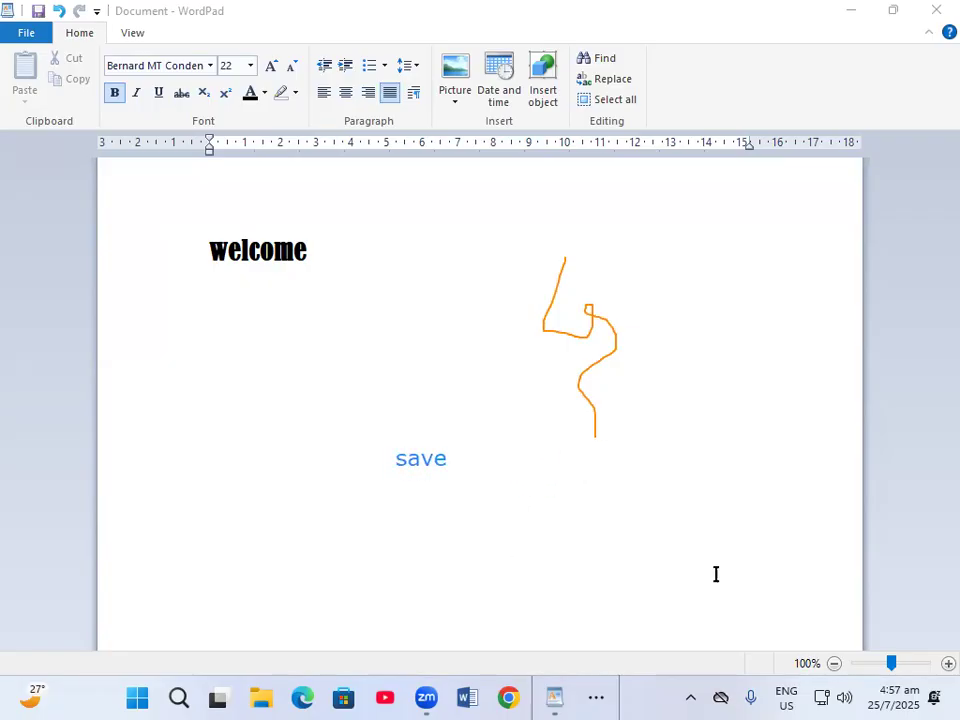
# - Erase the "save" note and the freehand squiggle from the screen, and leave annotation mode
pyautogui.click(480, 456)
pyautogui.click(408, 463)
pyautogui.click(389, 457)
pyautogui.moveTo(435, 437); pyautogui.dragTo(422, 255)
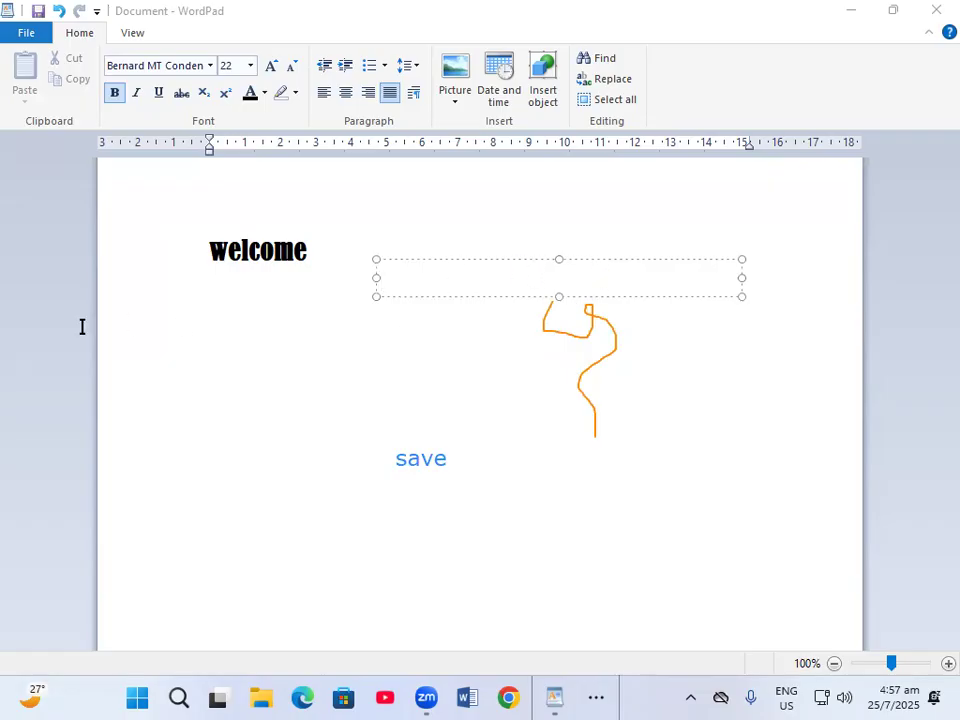
pyautogui.click(418, 456)
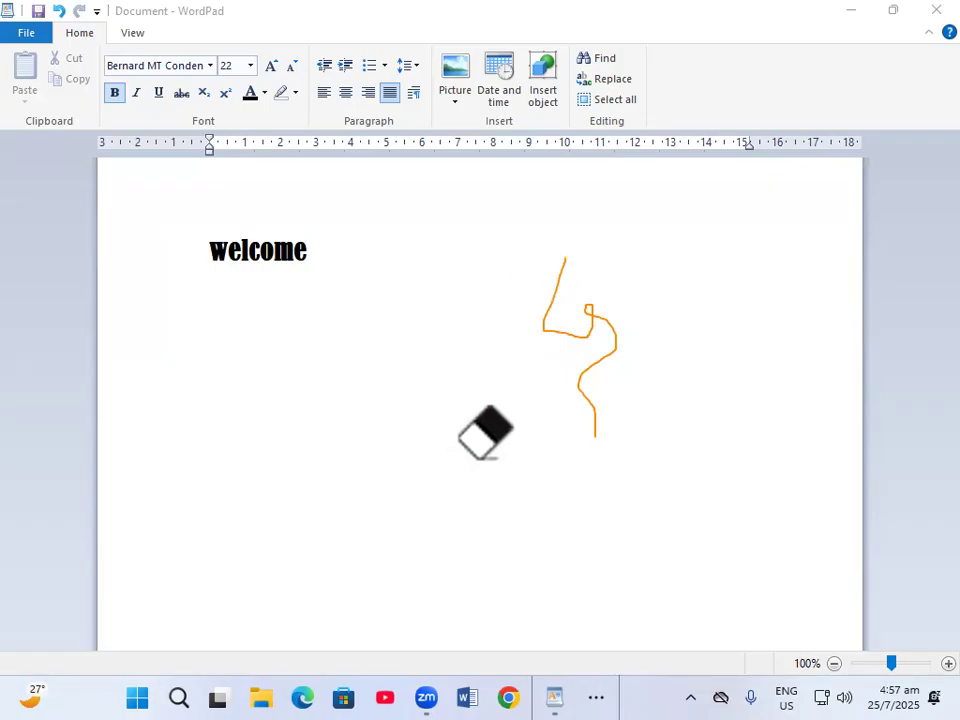
pyautogui.click(568, 348)
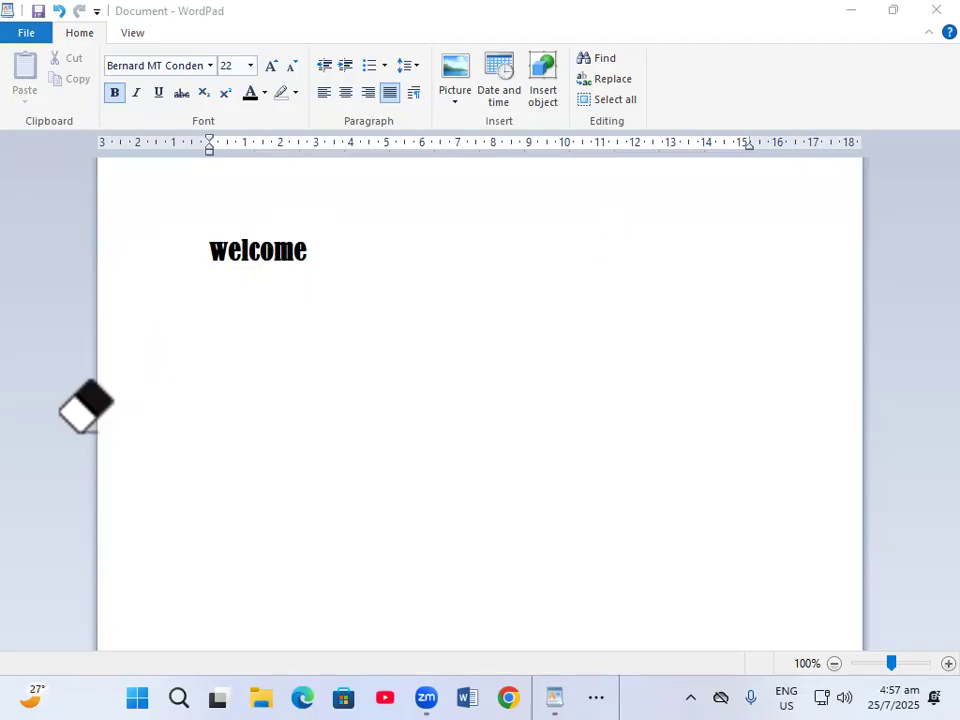
pyautogui.click(221, 451)
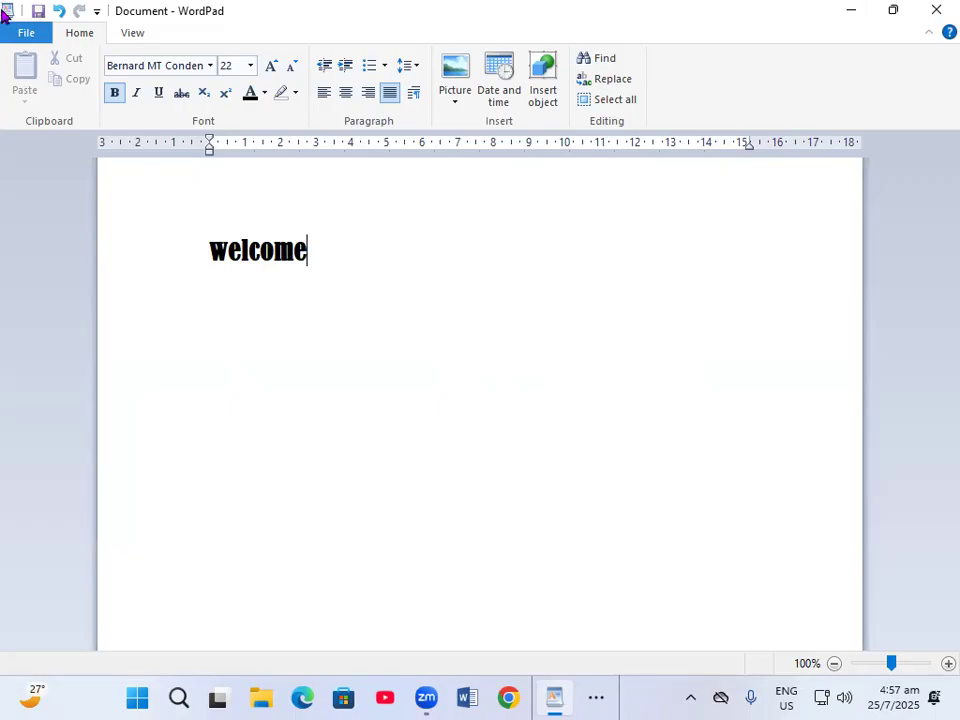
# - Save the document to the Desktop as a Rich Text document named "man"
pyautogui.click(26, 38)
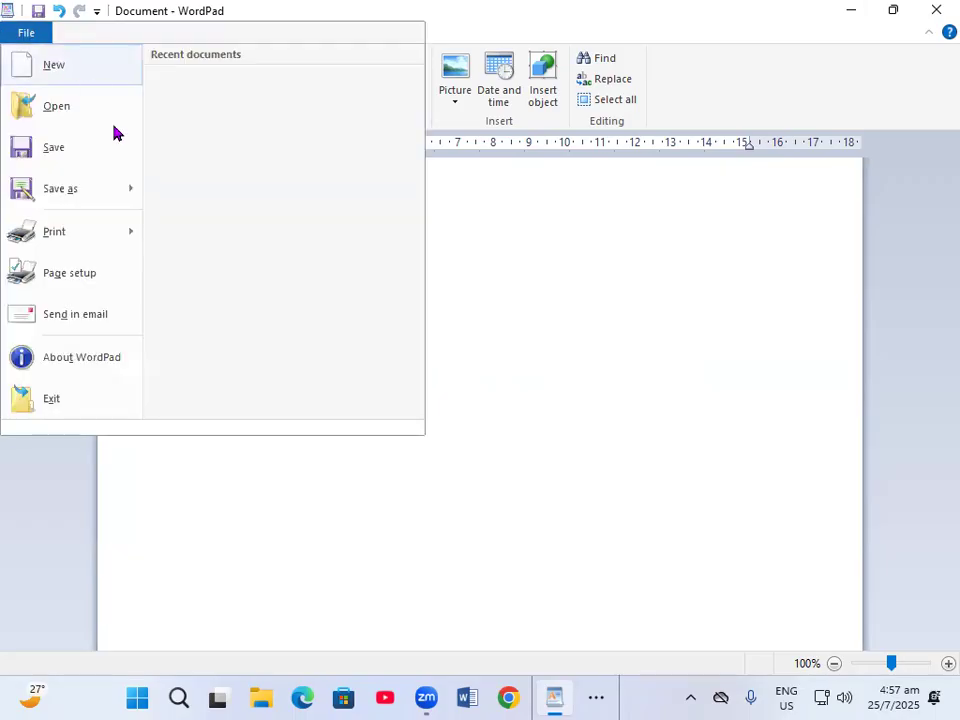
pyautogui.moveTo(35, 201)
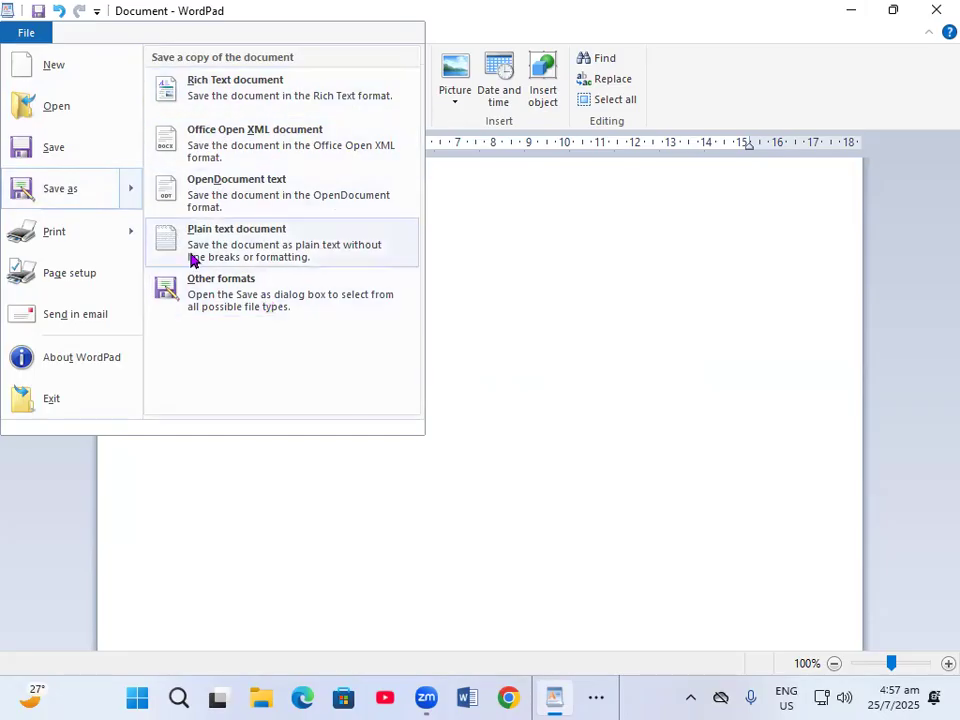
pyautogui.click(237, 93)
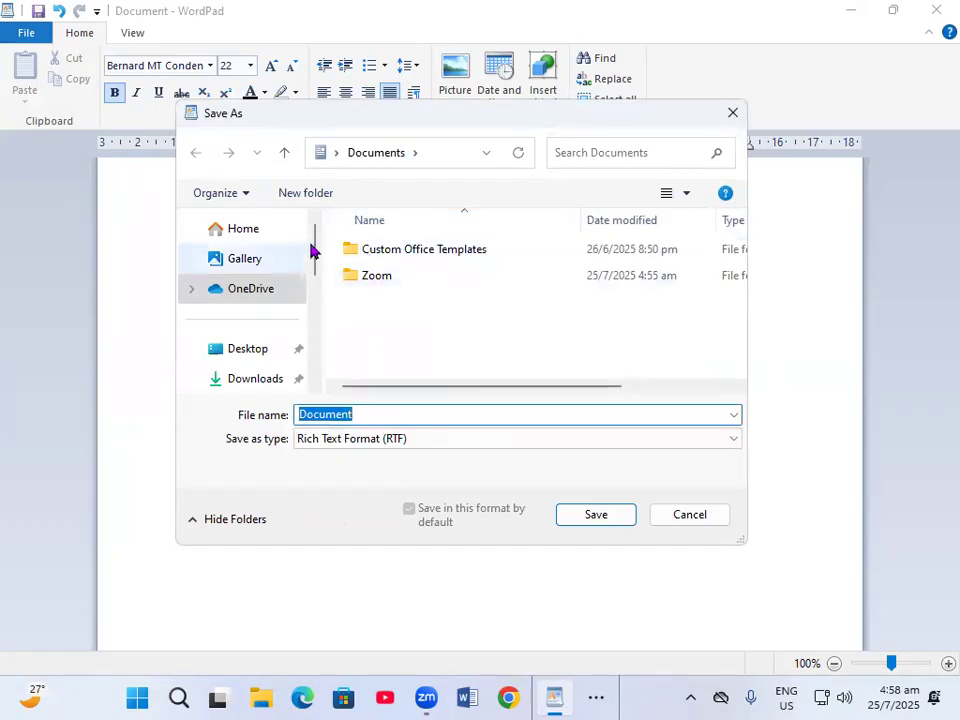
pyautogui.click(252, 349)
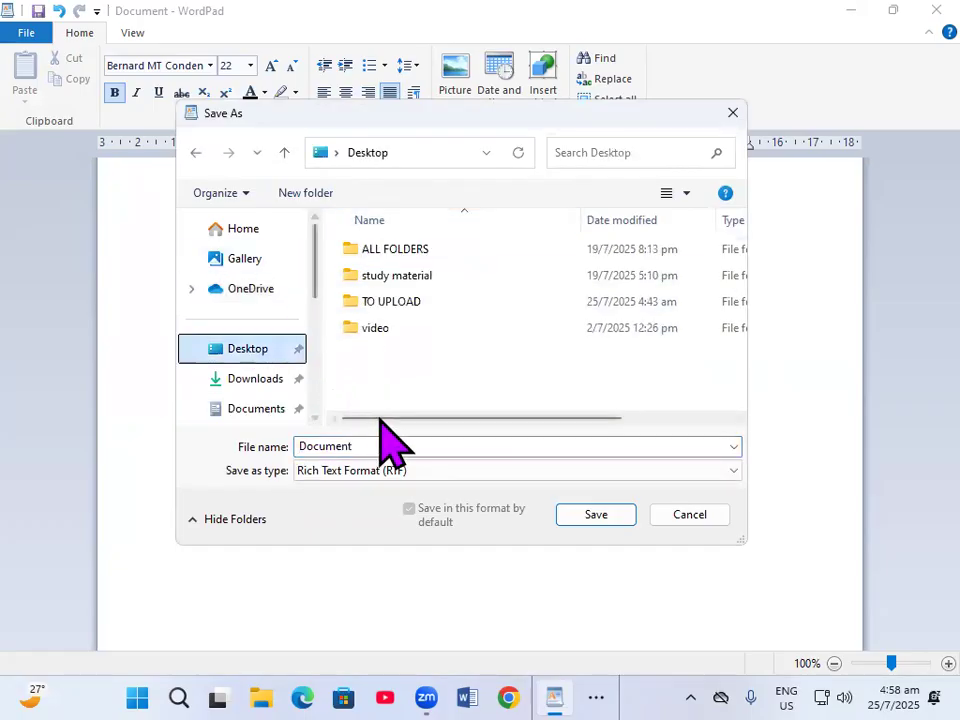
pyautogui.click(369, 440)
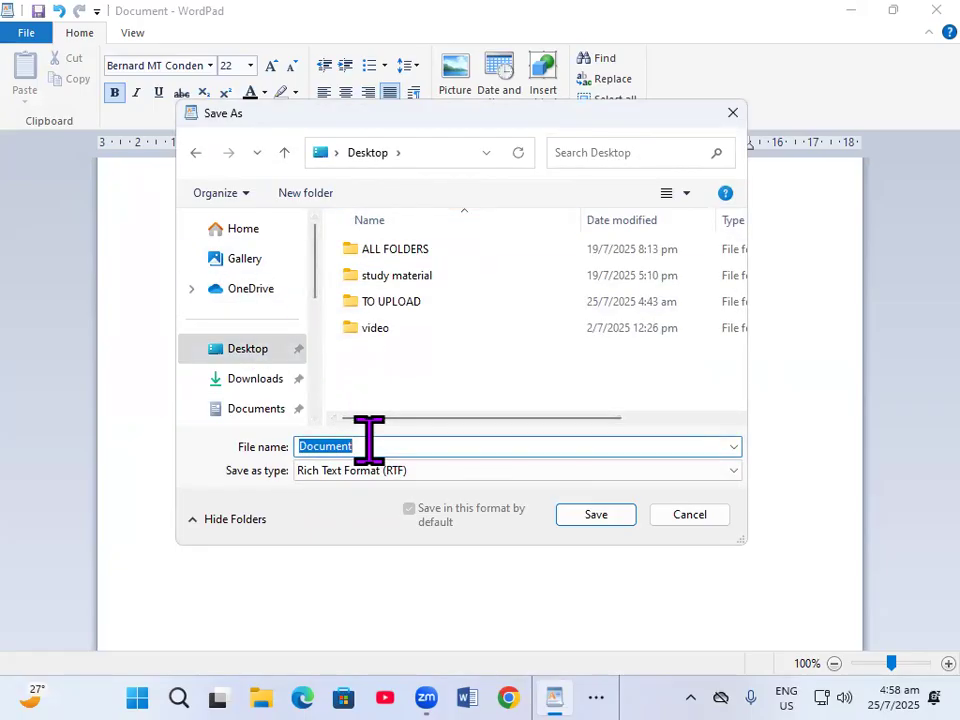
pyautogui.write('man')
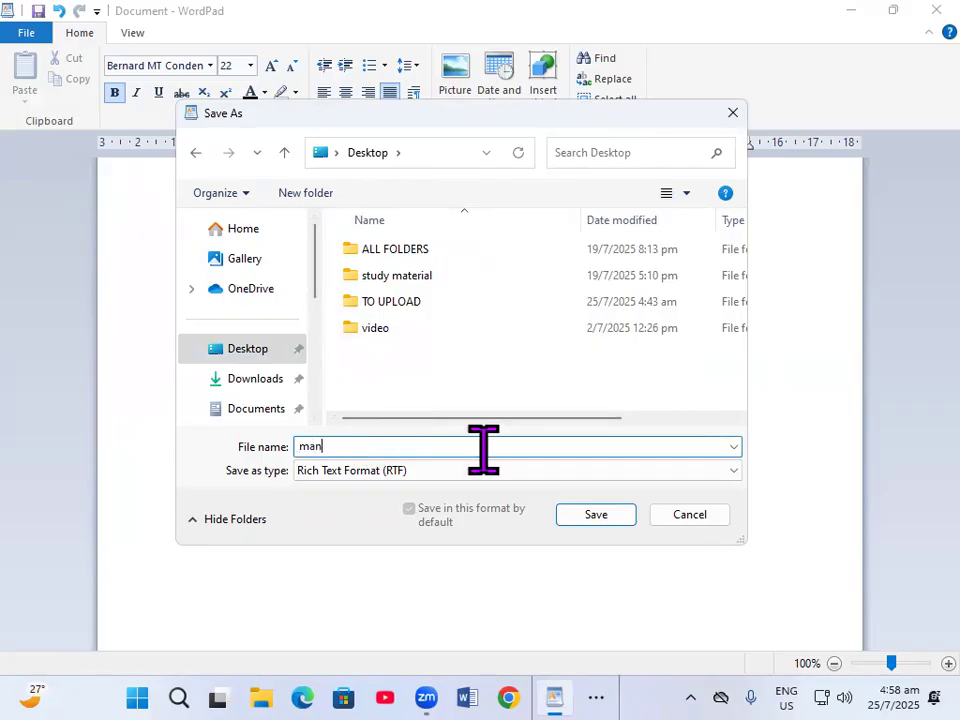
pyautogui.click(581, 516)
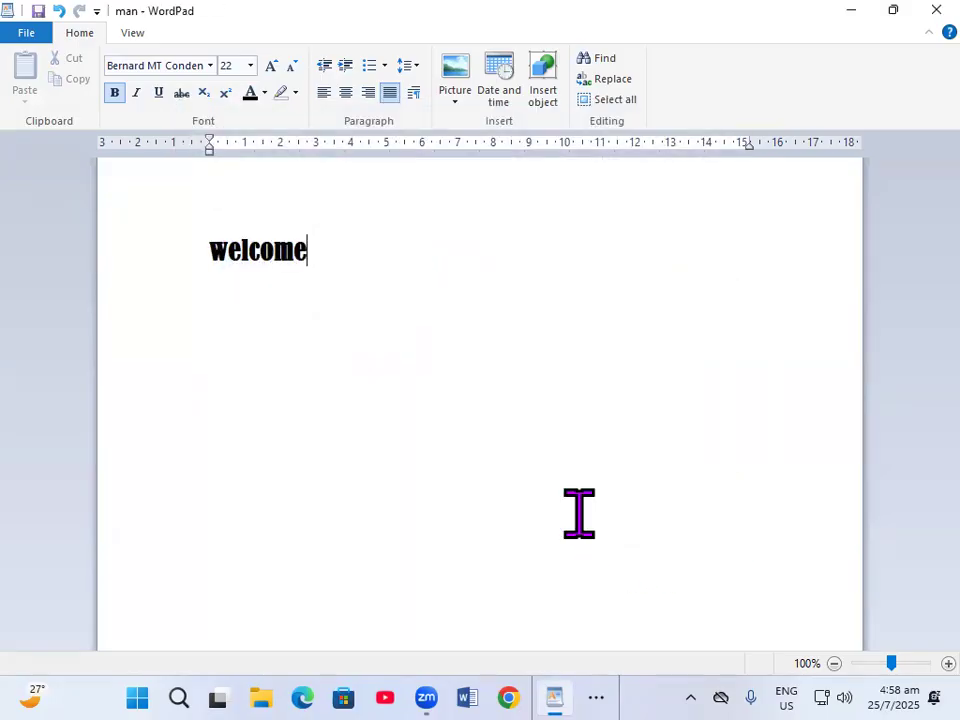
# - Check the desktop for the saved "man" file, and return to the document with the cursor after "welcome"
pyautogui.click(855, 10)
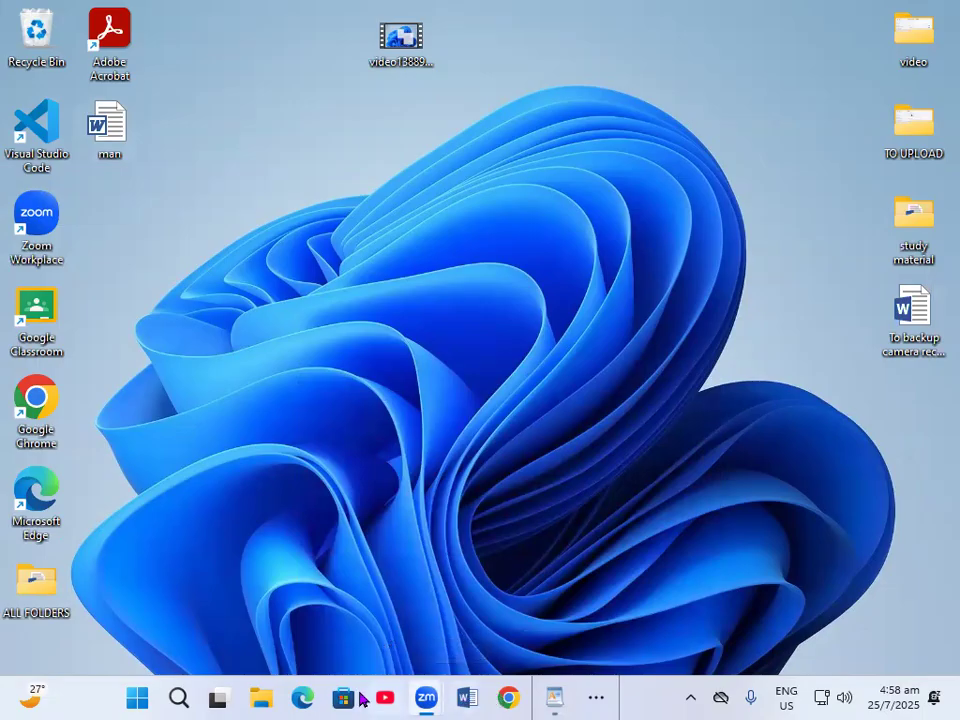
pyautogui.click(558, 698)
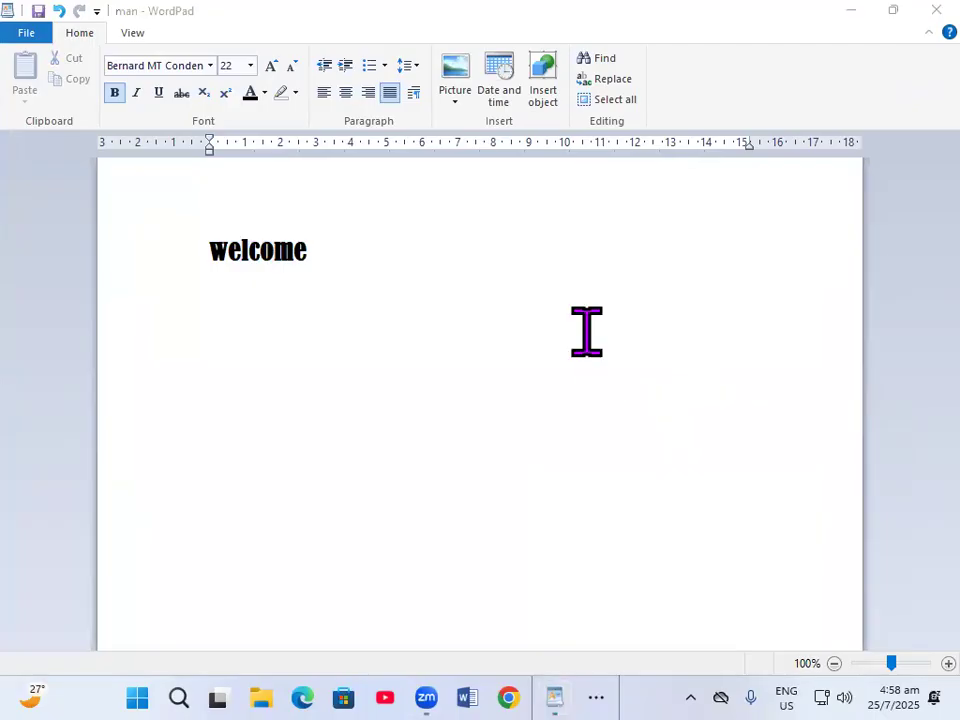
pyautogui.click(326, 251)
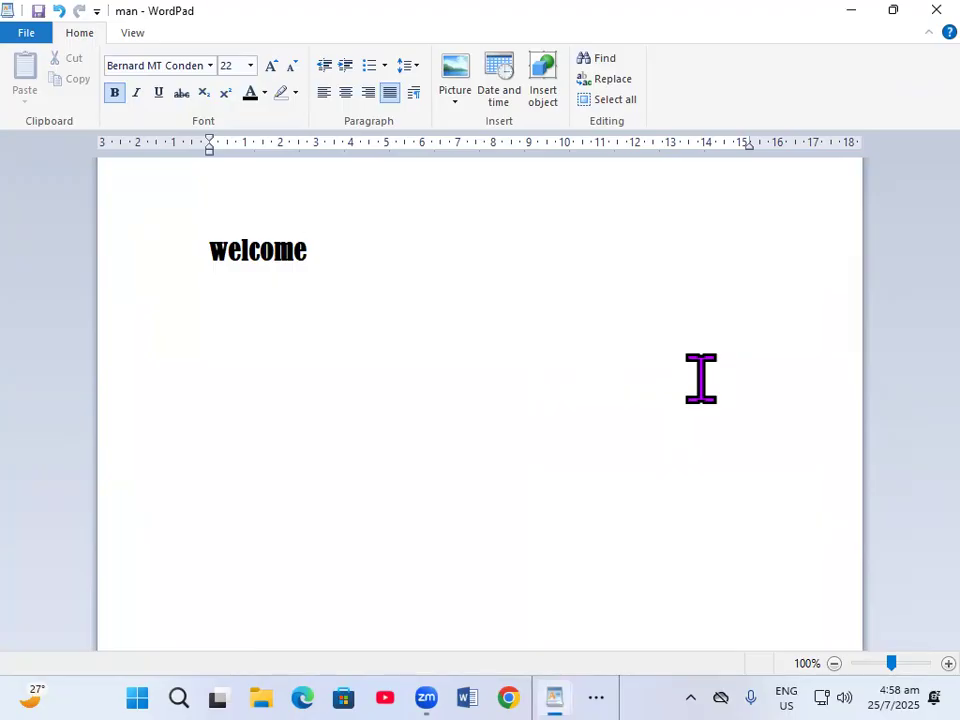
# - Try to insert a picture from the ALL FOLDERS folder on the Desktop after the word "welcome"
pyautogui.click(453, 101)
pyautogui.click(476, 126)
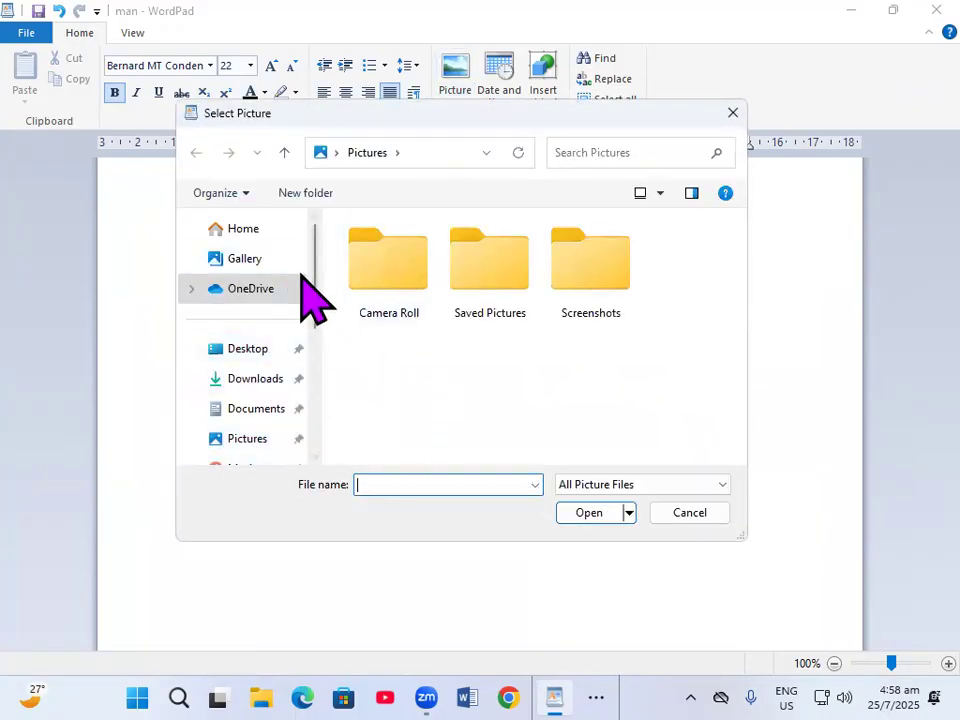
pyautogui.click(260, 349)
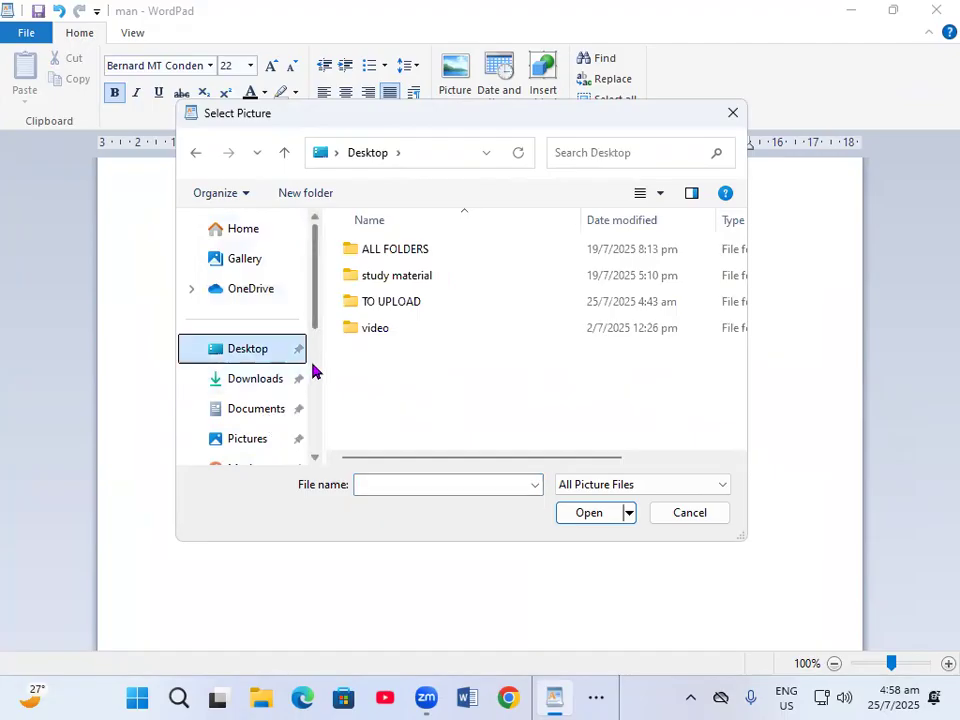
pyautogui.click(416, 259)
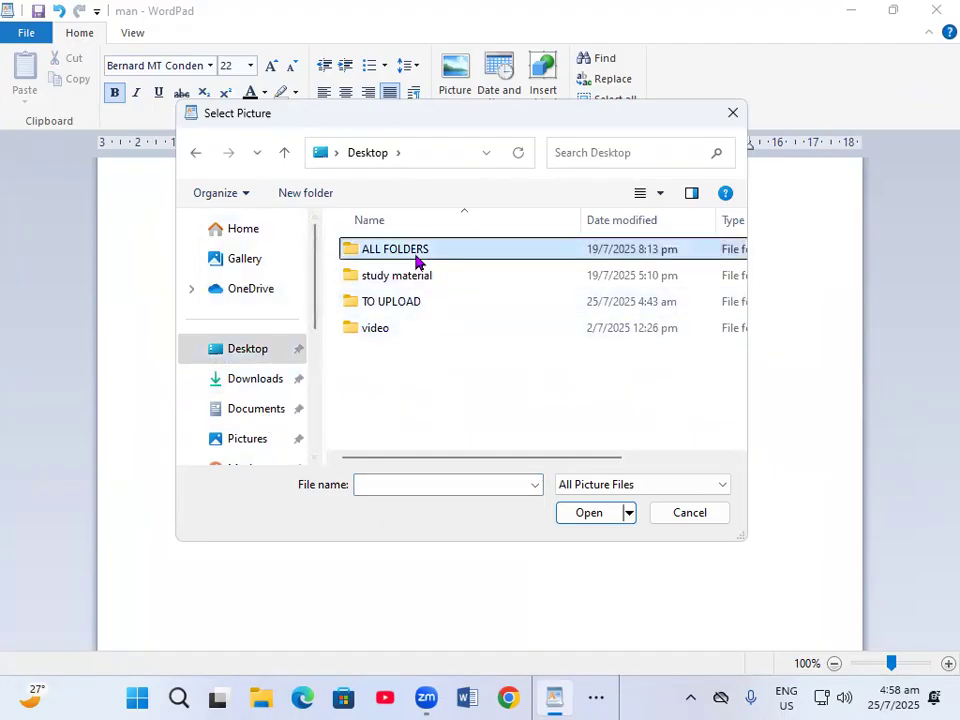
pyautogui.click(576, 516)
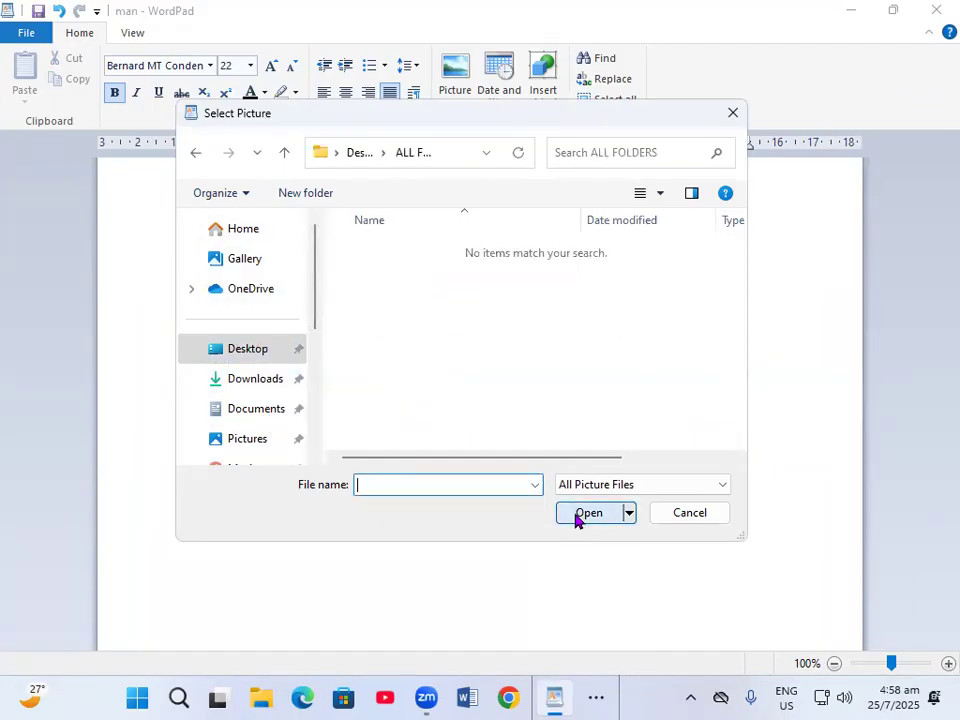
pyautogui.click(690, 512)
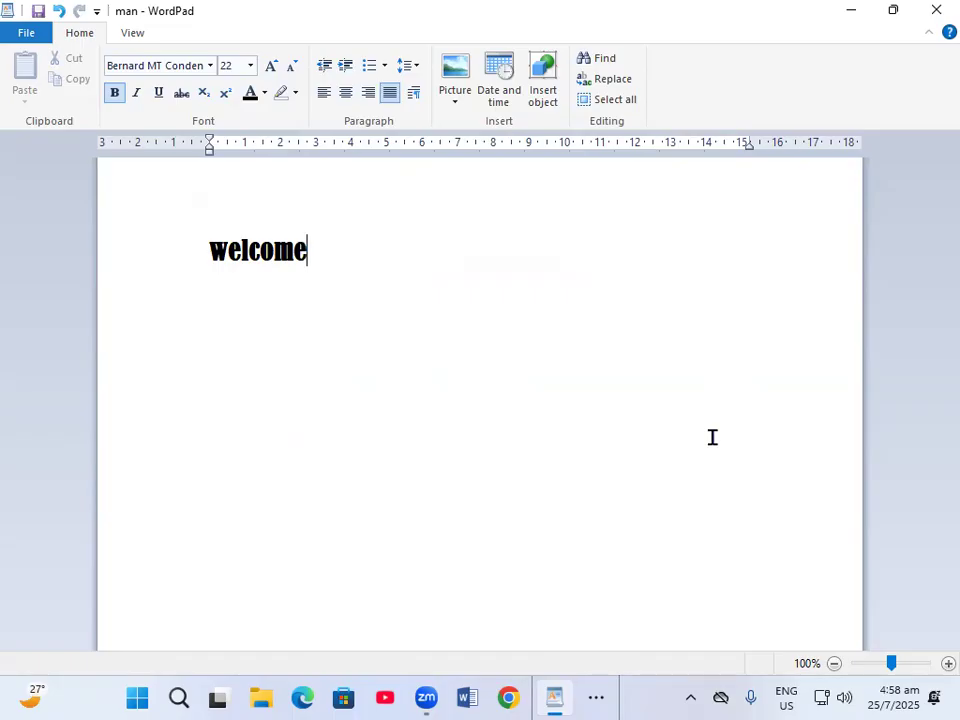
pyautogui.click(508, 642)
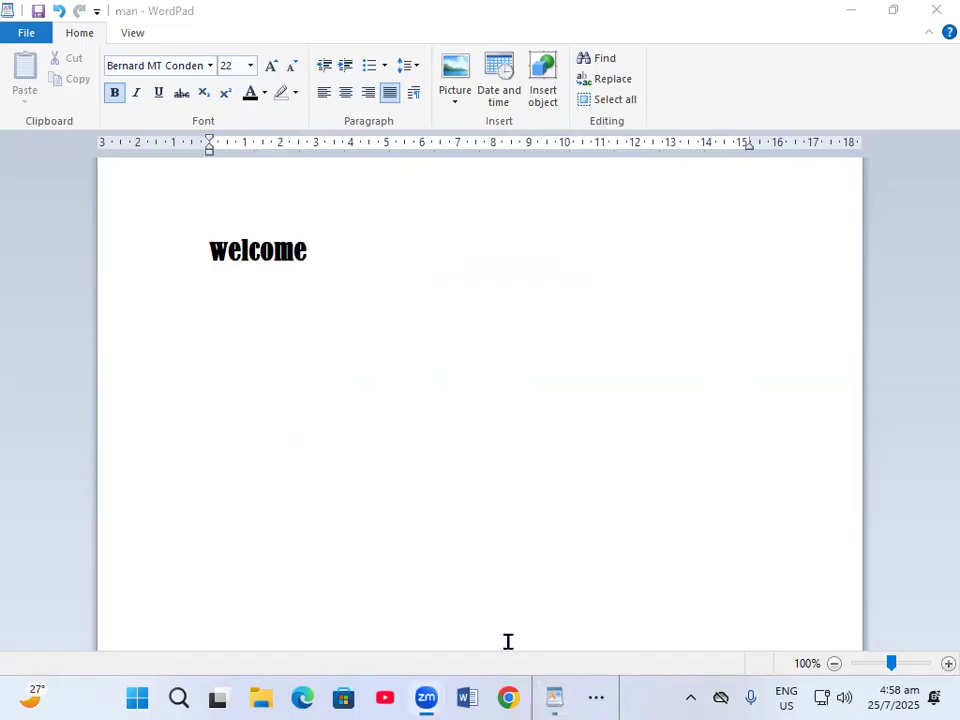